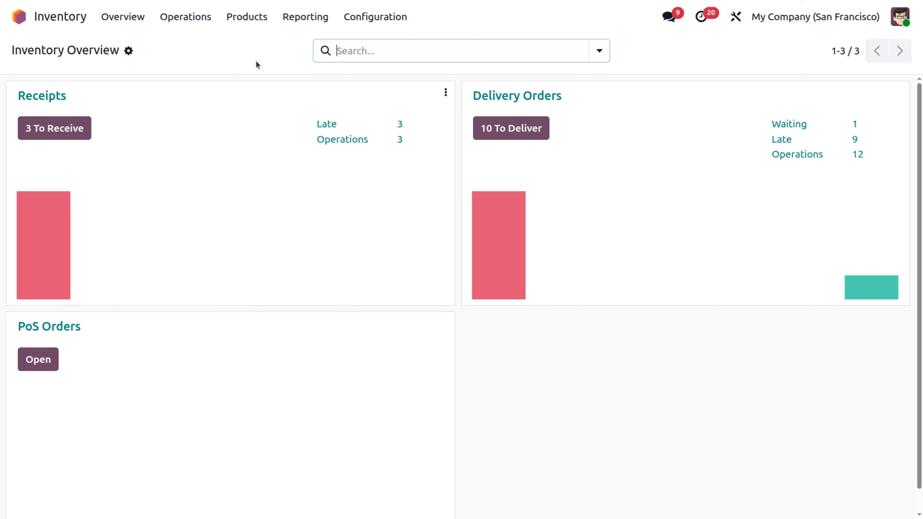
Step: Look through the product list in Inventory and return to the inventory overview
{"action": "left_click", "coordinate": [244, 18]}
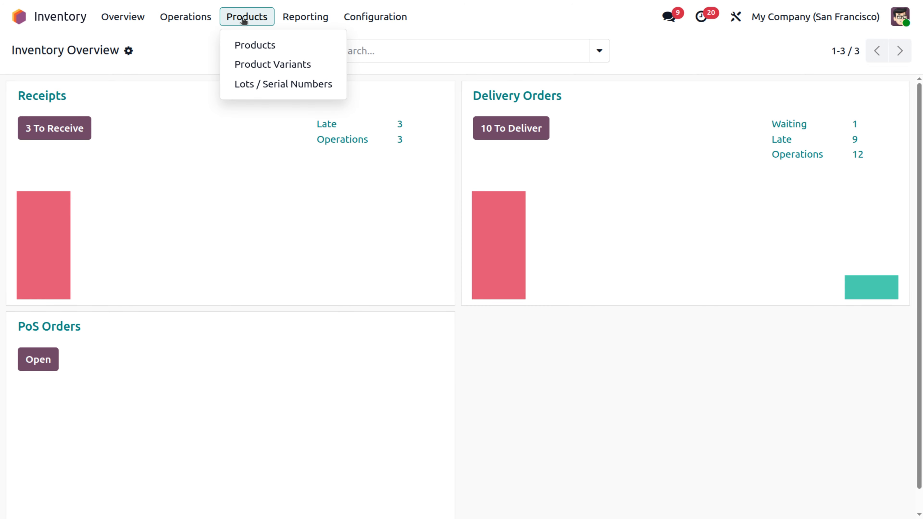
{"action": "left_click", "coordinate": [253, 45]}
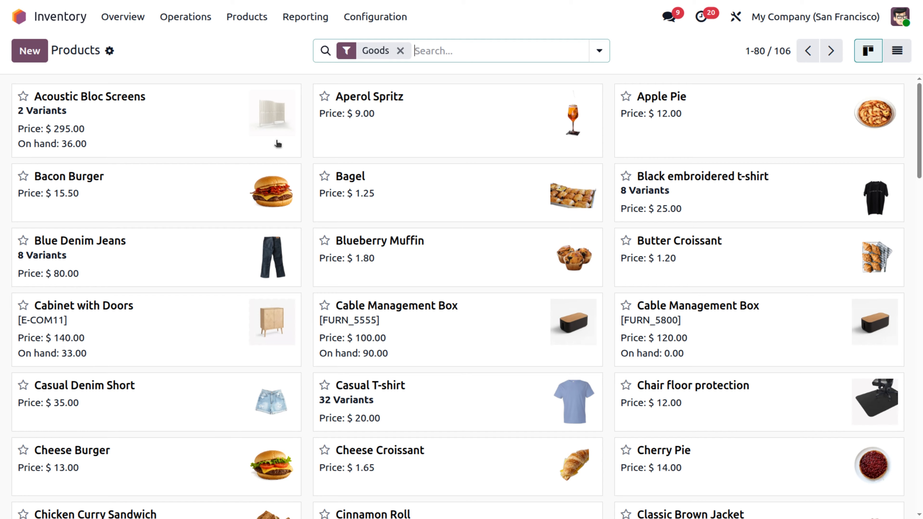
{"action": "left_click", "coordinate": [129, 22]}
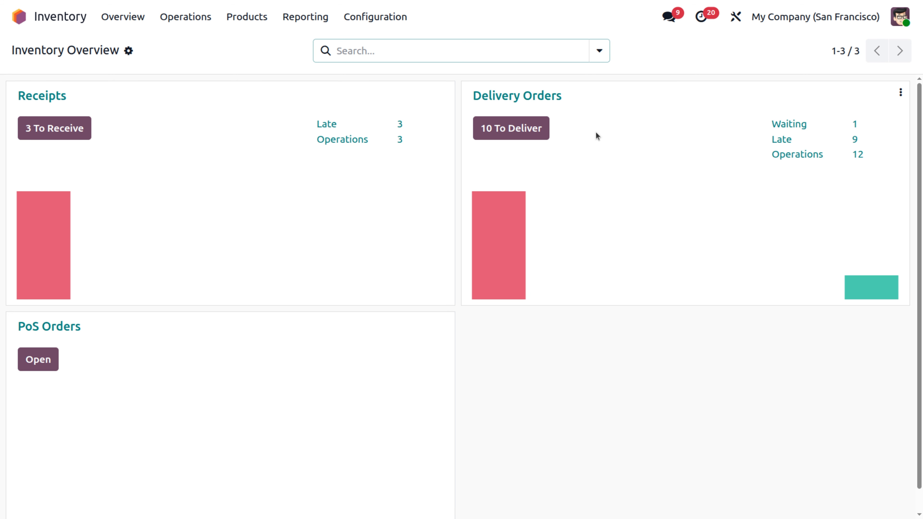
Step: Switch to the Purchase app and create a new request for quotation with Gemini Furniture as the vendor
{"action": "left_click", "coordinate": [60, 18]}
{"action": "type", "text": "pur"}
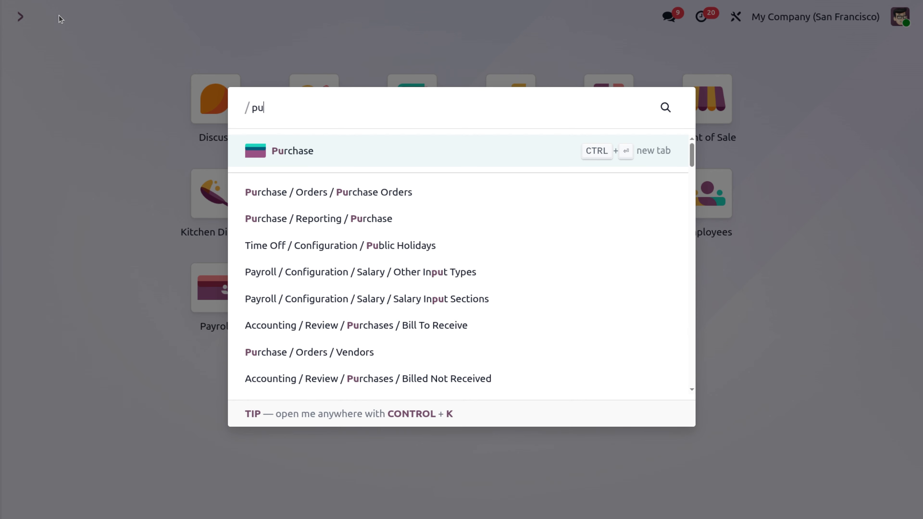
{"action": "key", "text": "Return"}
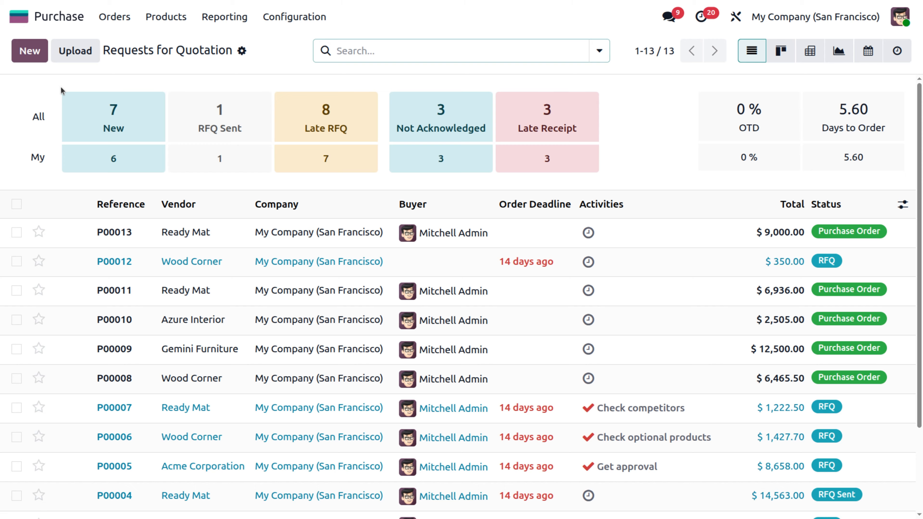
{"action": "left_click", "coordinate": [39, 57]}
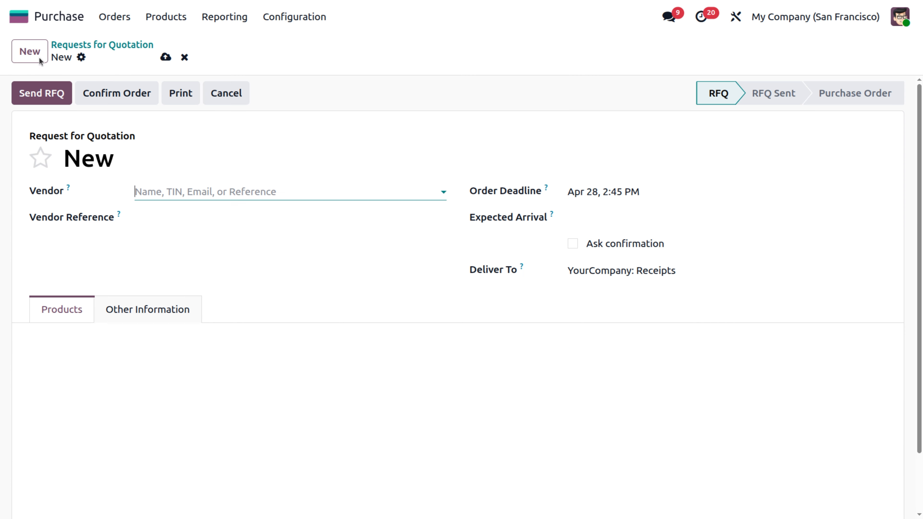
{"action": "left_click", "coordinate": [175, 192]}
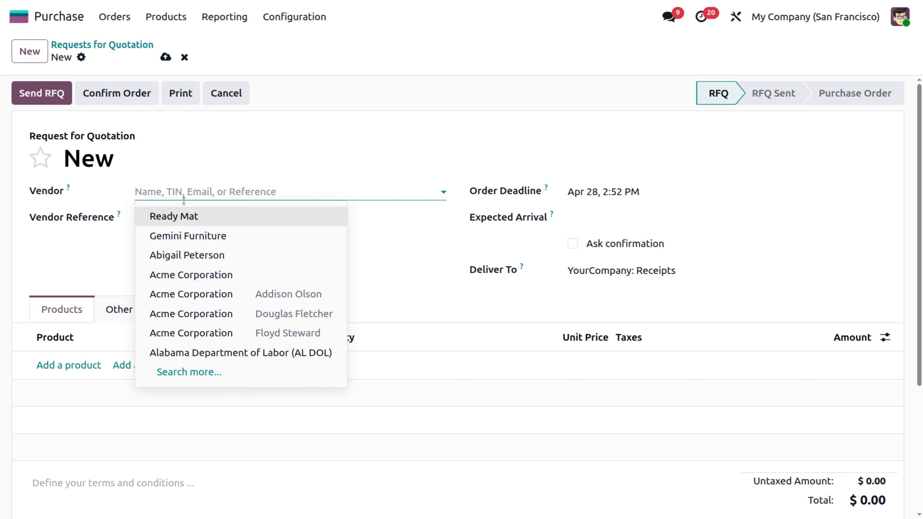
{"action": "left_click", "coordinate": [205, 240]}
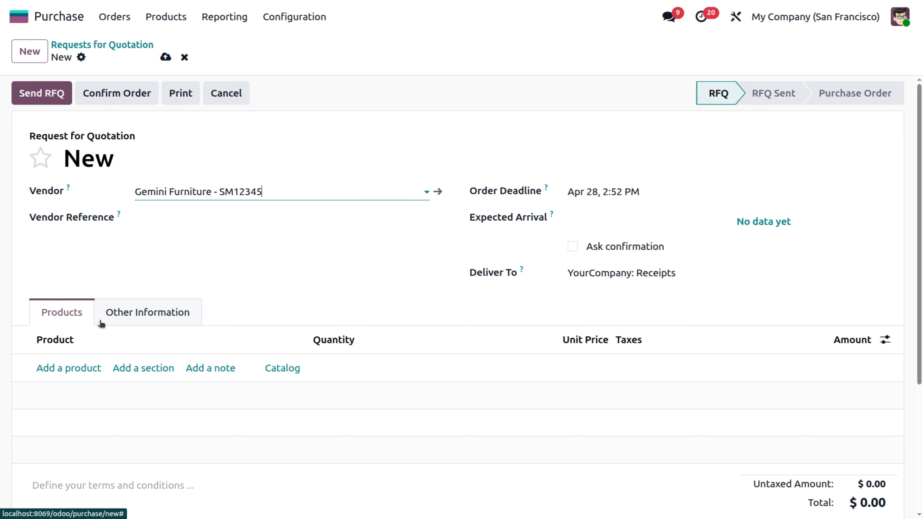
Step: Add the Large Meeting Table product to the request for quotation with a quantity of 3
{"action": "left_click", "coordinate": [62, 369]}
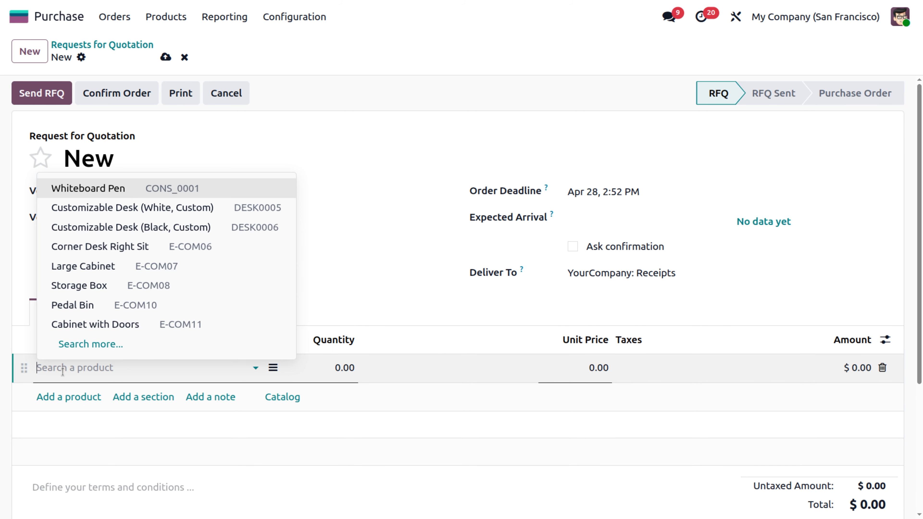
{"action": "type", "text": "tab"}
{"action": "type", "text": "le"}
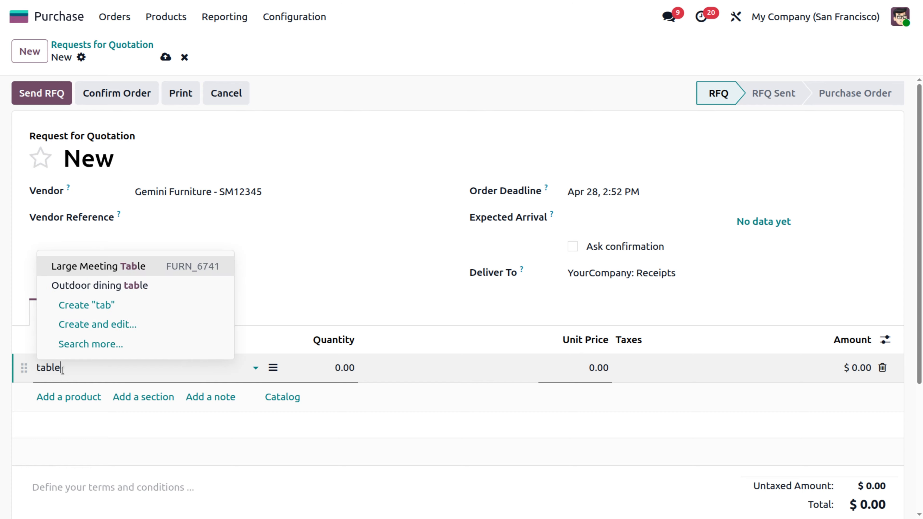
{"action": "left_click", "coordinate": [133, 269]}
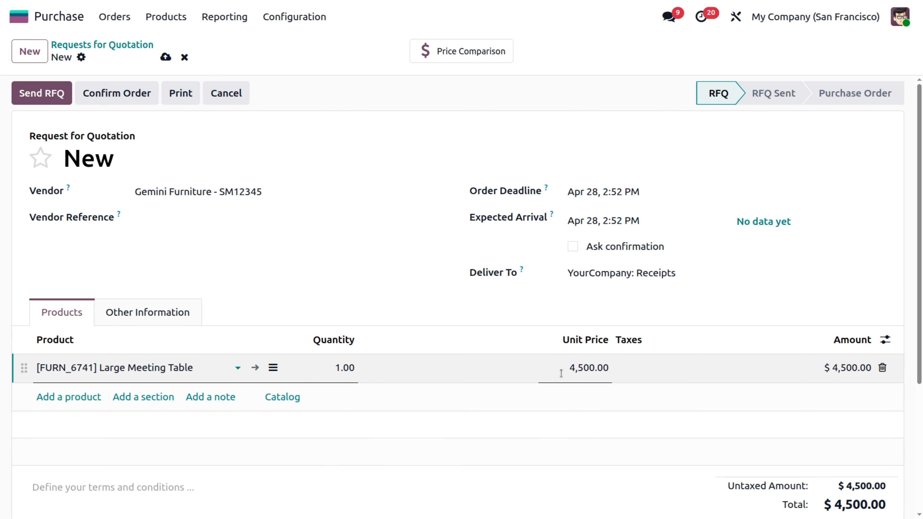
{"action": "left_click", "coordinate": [339, 370]}
{"action": "type", "text": "2"}
{"action": "key", "text": "BackSpace"}
{"action": "type", "text": "3"}
{"action": "left_click", "coordinate": [396, 443]}
{"action": "scroll", "coordinate": [396, 443], "scroll_direction": "down", "scroll_amount": 5}
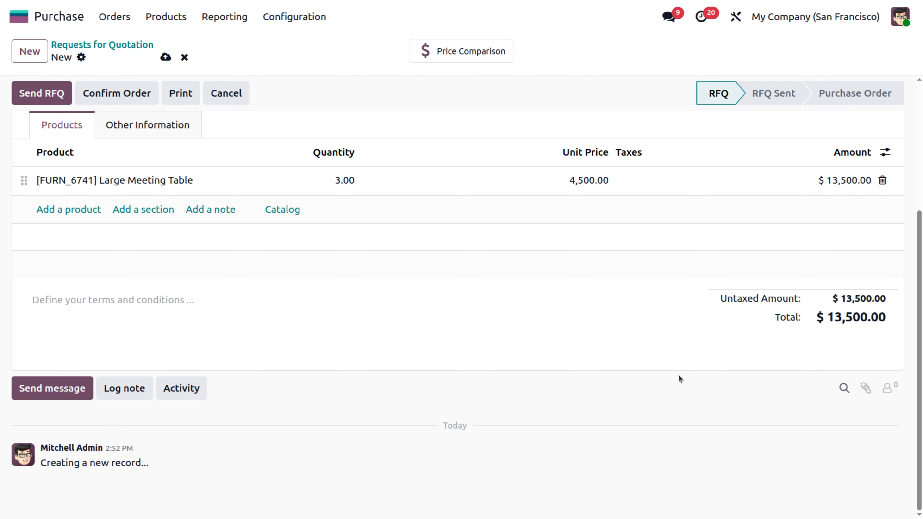
{"action": "scroll", "coordinate": [709, 342], "scroll_direction": "up", "scroll_amount": 5}
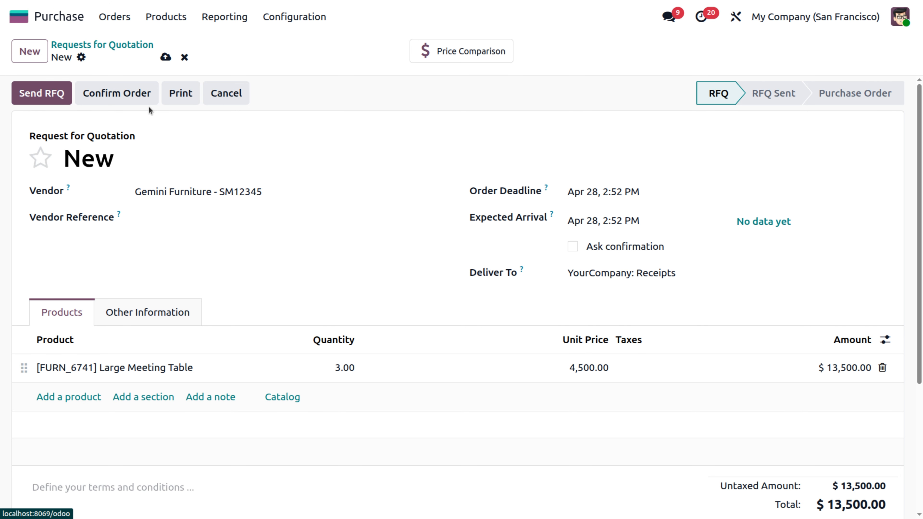
Step: Confirm the purchase order and validate the receipt of its Large Meeting Tables
{"action": "left_click", "coordinate": [133, 94]}
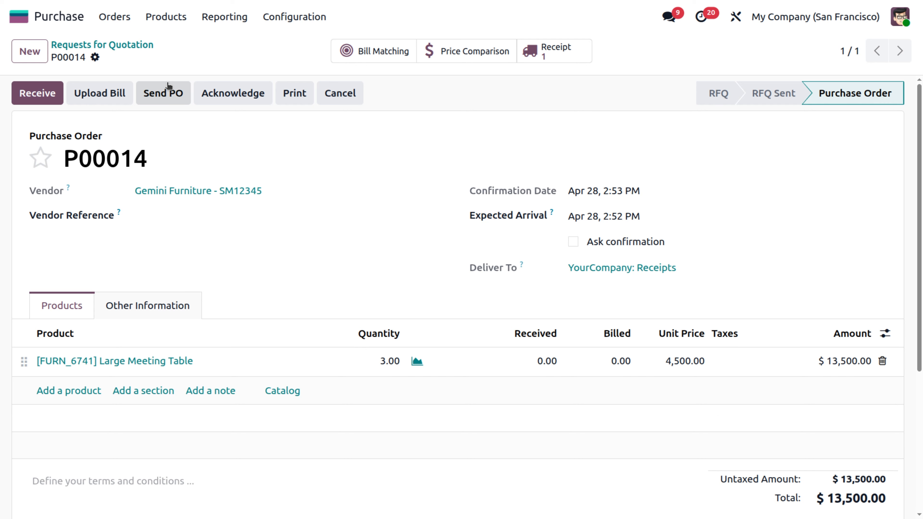
{"action": "left_click", "coordinate": [36, 95]}
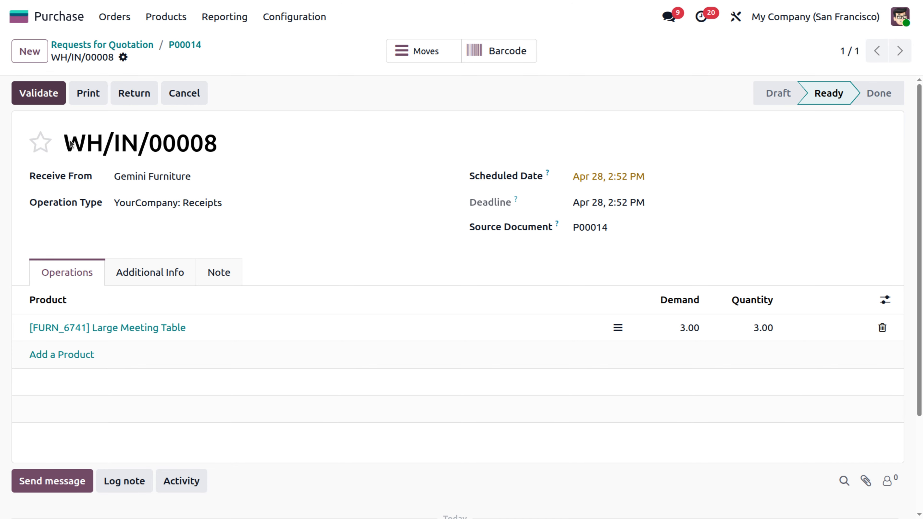
{"action": "left_click", "coordinate": [51, 101]}
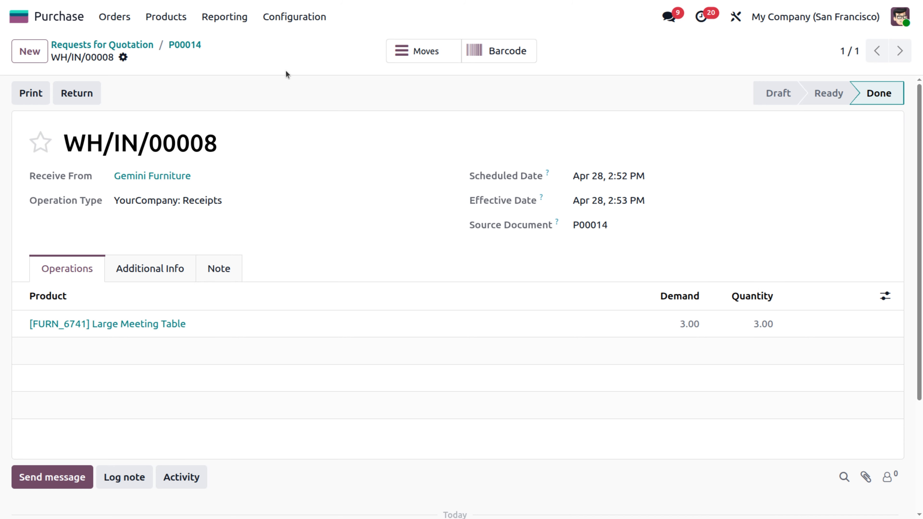
Step: Reopen the new Gemini Furniture purchase order from the order list to check its received quantity
{"action": "left_click", "coordinate": [136, 44]}
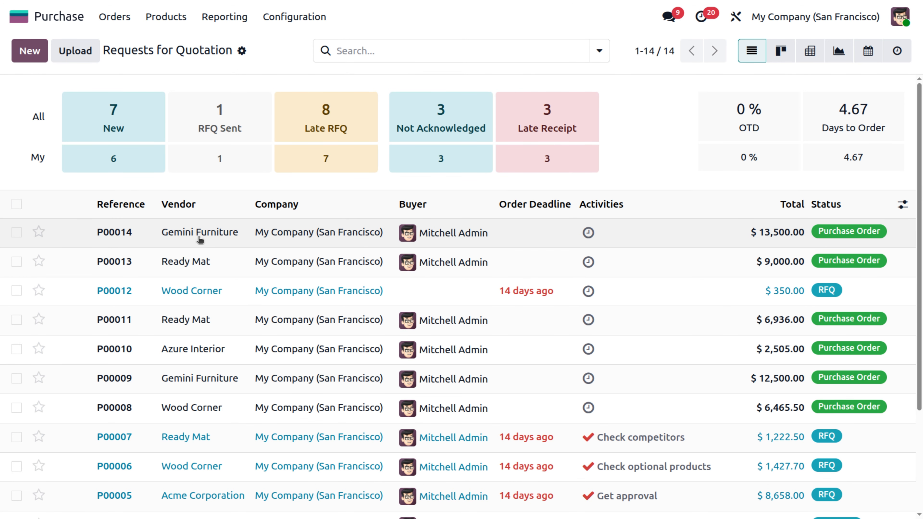
{"action": "left_click", "coordinate": [198, 233]}
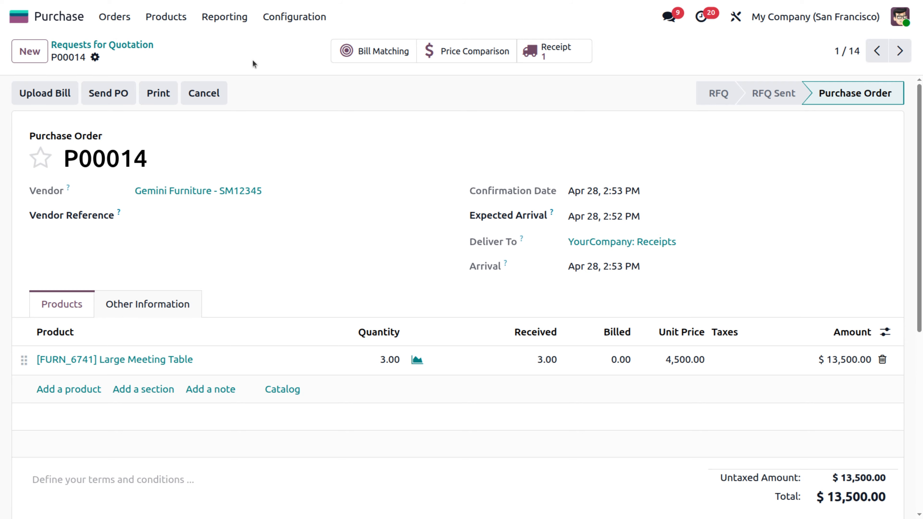
Step: Switch to the Accounting app and create a Gemini Furniture vendor bill auto-completed from the $13,500.00 purchase order
{"action": "left_click", "coordinate": [71, 17]}
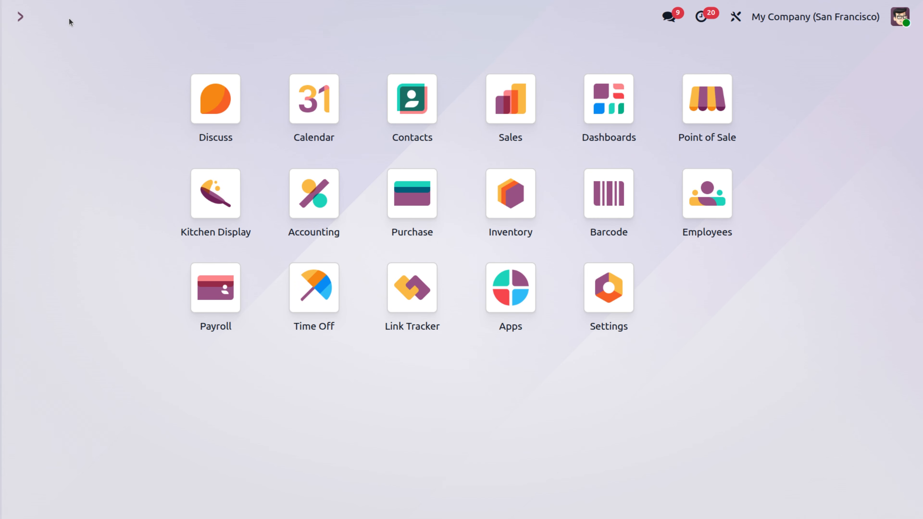
{"action": "type", "text": "acc"}
{"action": "key", "text": "Return"}
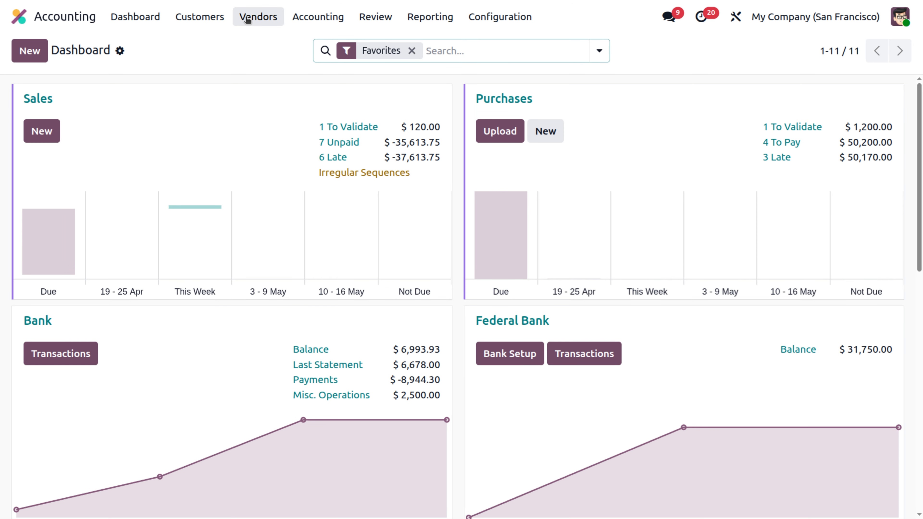
{"action": "left_click", "coordinate": [255, 17]}
{"action": "left_click", "coordinate": [272, 50]}
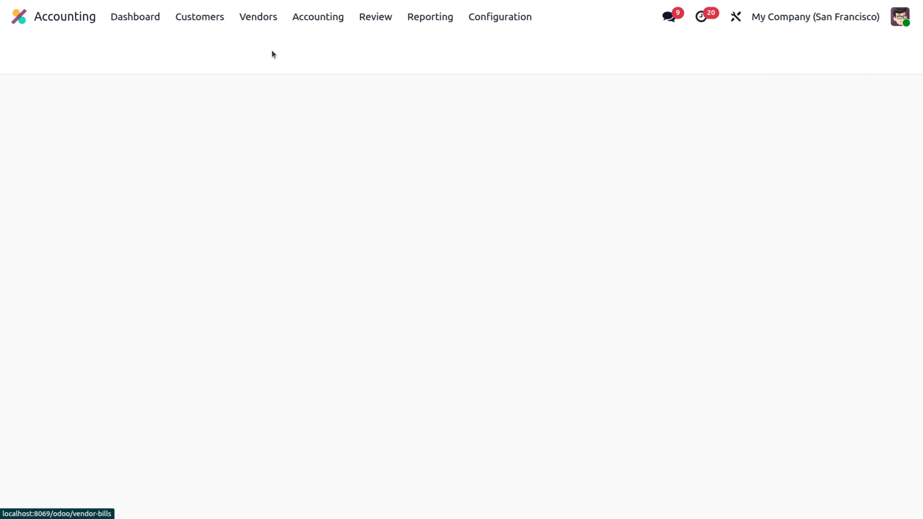
{"action": "left_click", "coordinate": [30, 51]}
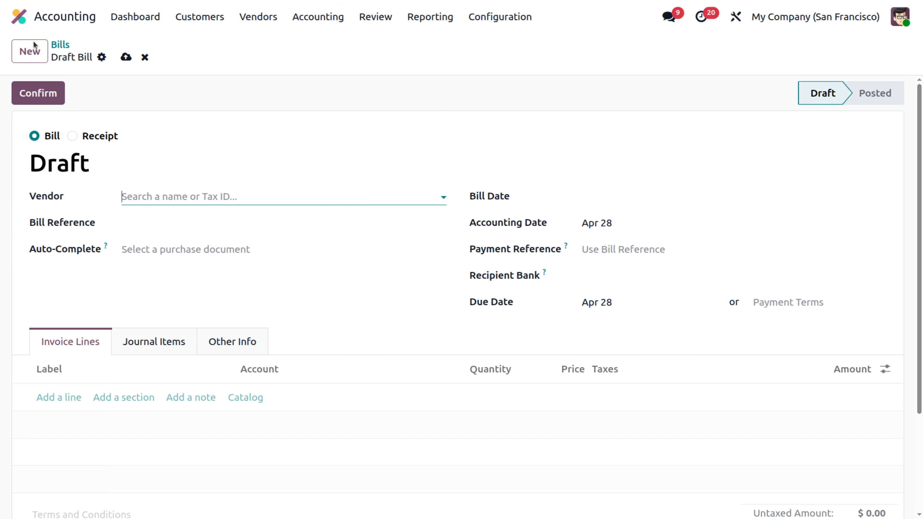
{"action": "left_click", "coordinate": [162, 198]}
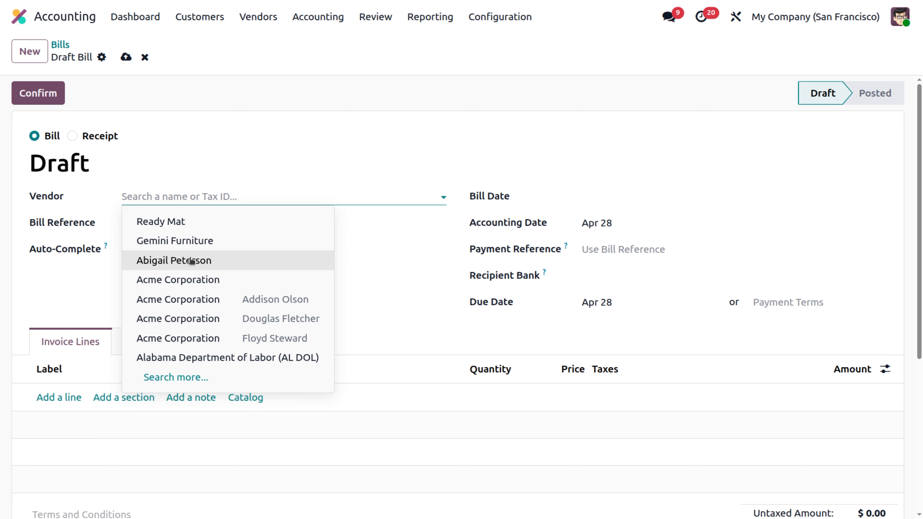
{"action": "left_click", "coordinate": [190, 243]}
{"action": "left_click", "coordinate": [153, 314]}
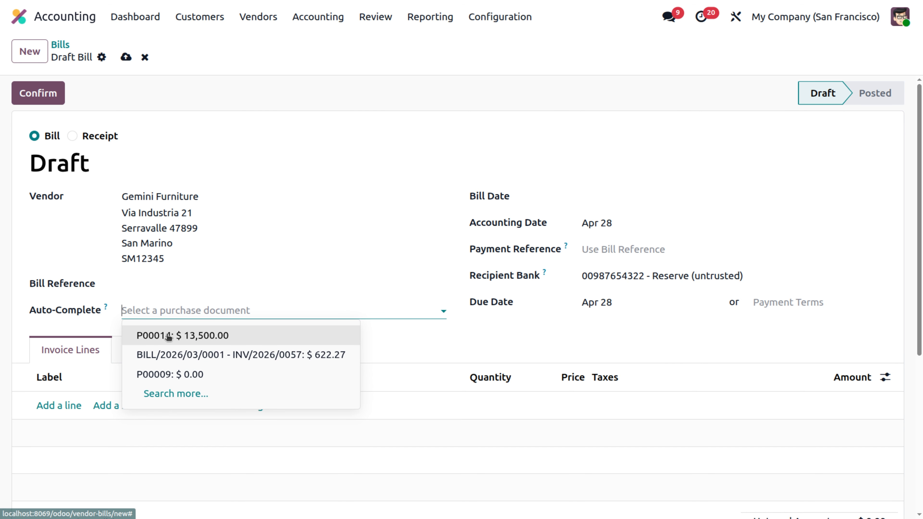
{"action": "left_click", "coordinate": [166, 334]}
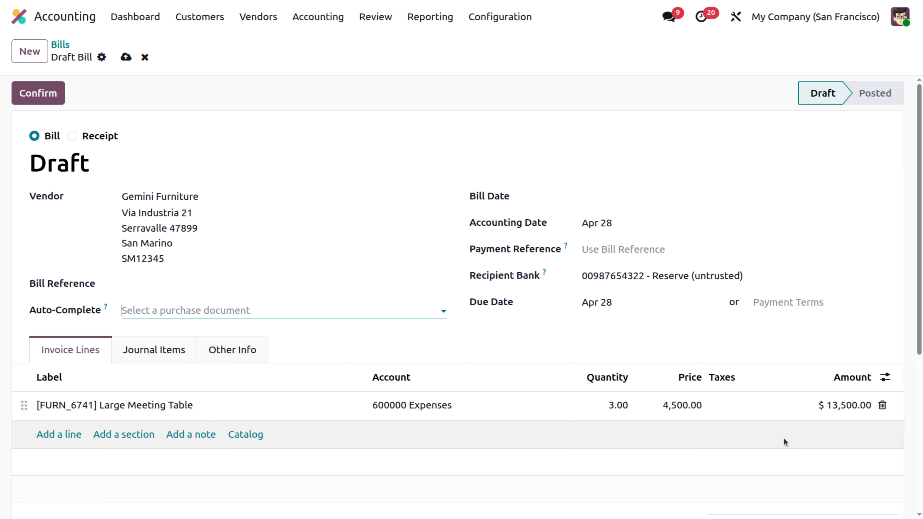
Step: Set the vendor bill's date to Apr 28 and confirm the bill
{"action": "left_click", "coordinate": [654, 197]}
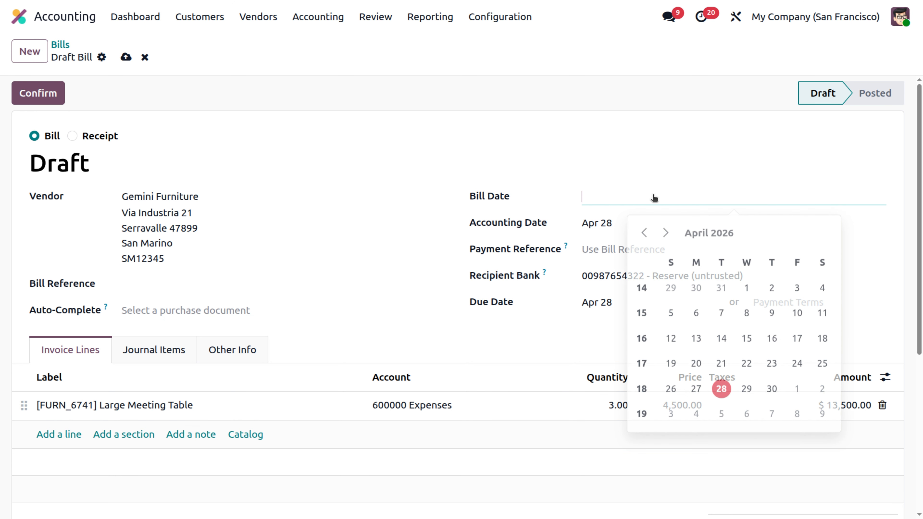
{"action": "left_click", "coordinate": [721, 385]}
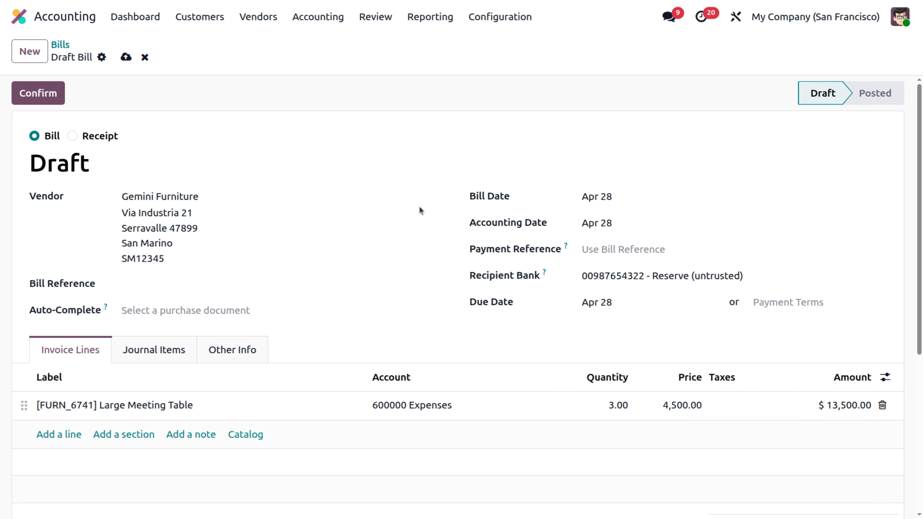
{"action": "left_click", "coordinate": [39, 96]}
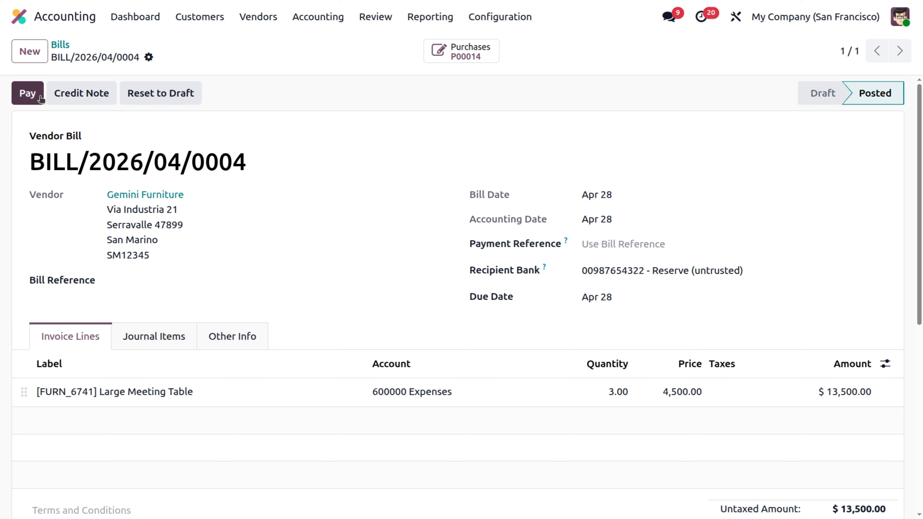
Step: Pay the vendor bill through the Cash journal
{"action": "left_click", "coordinate": [40, 97]}
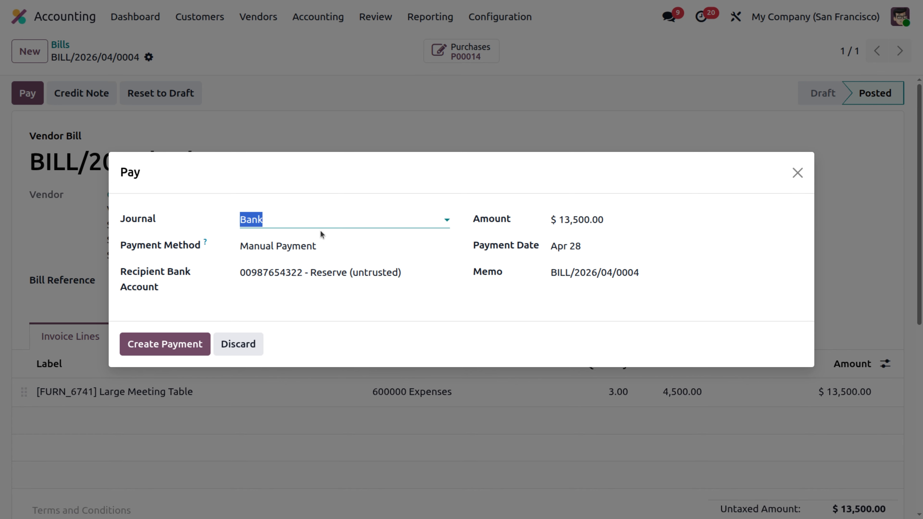
{"action": "left_click", "coordinate": [309, 219]}
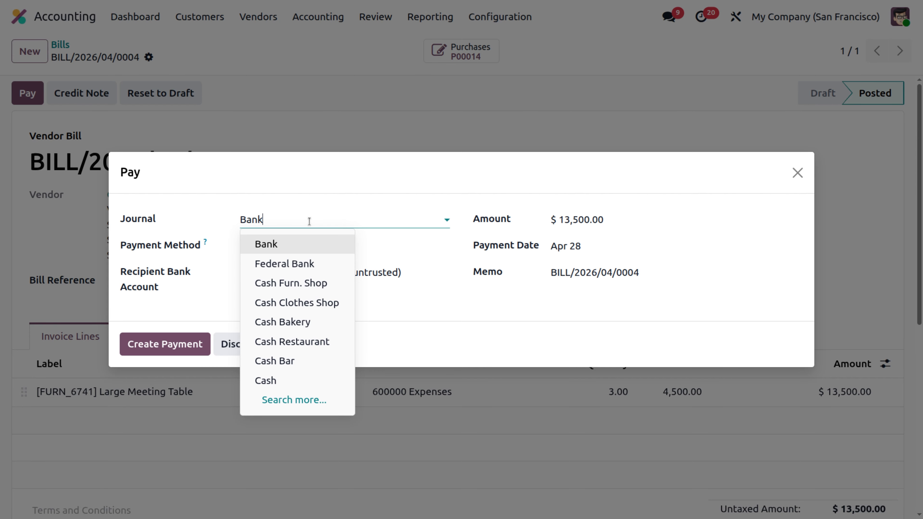
{"action": "left_click", "coordinate": [290, 380]}
{"action": "left_click", "coordinate": [157, 338]}
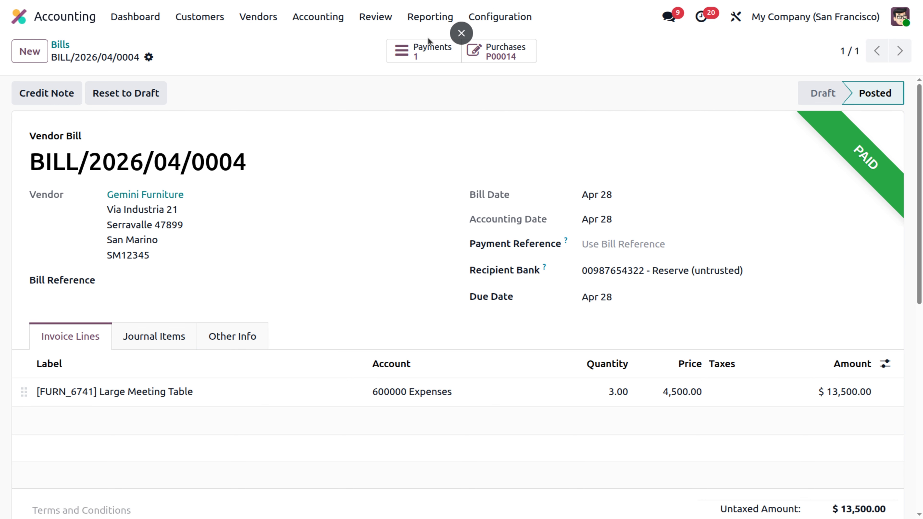
Step: Open the Profit and Loss report, expand Expense and look up the general ledger of account 600000 Expenses
{"action": "left_click", "coordinate": [413, 18]}
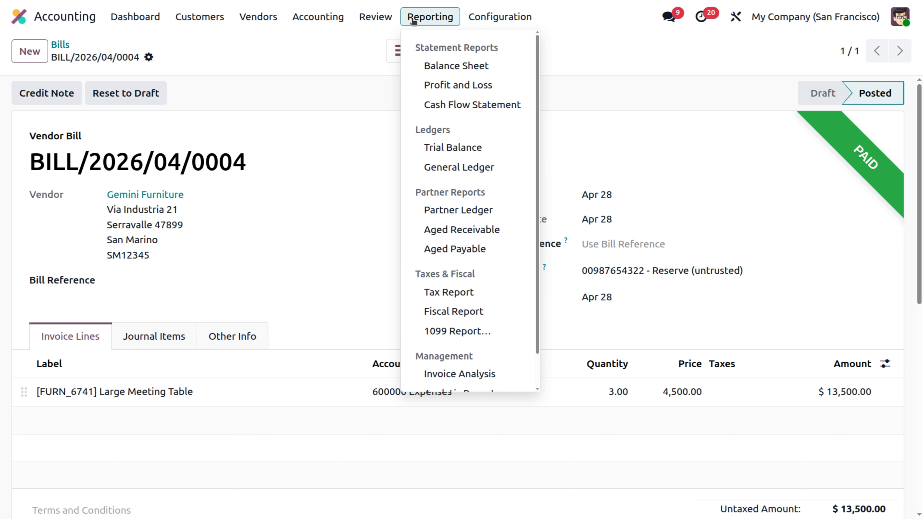
{"action": "left_click", "coordinate": [451, 93]}
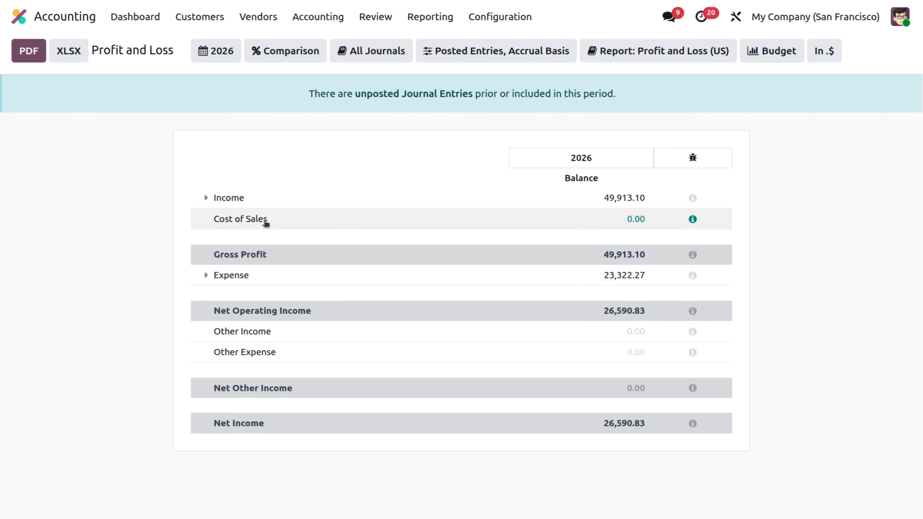
{"action": "left_click", "coordinate": [346, 285]}
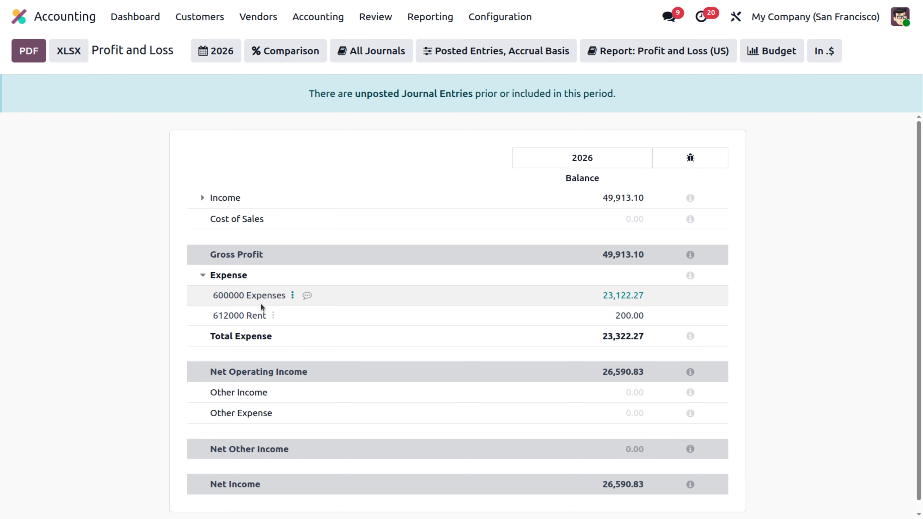
{"action": "left_click", "coordinate": [292, 295]}
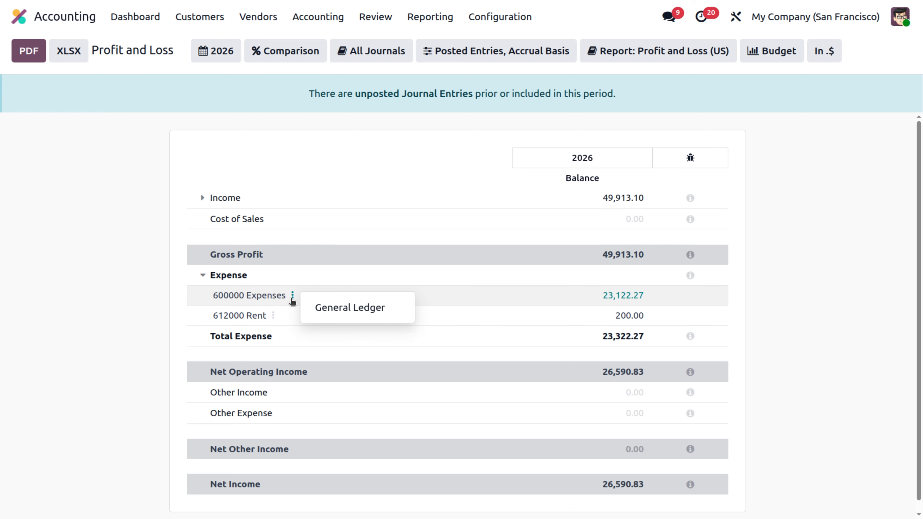
{"action": "left_click", "coordinate": [344, 312]}
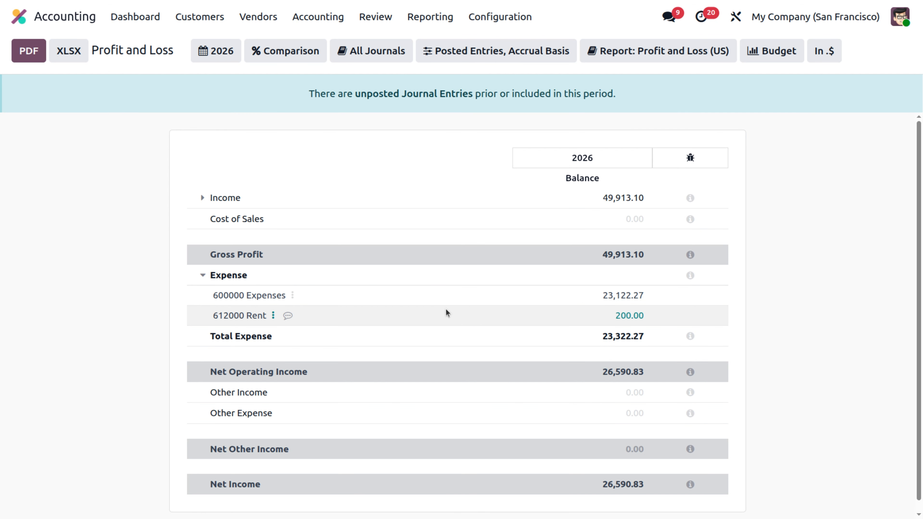
Step: Open the Balance Sheet report and expand Accounts Receivable under Current Assets
{"action": "left_click", "coordinate": [438, 18]}
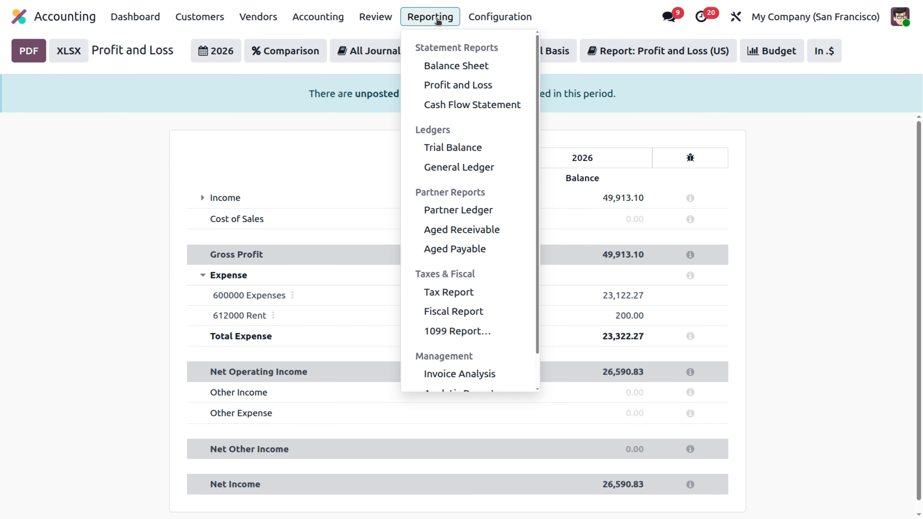
{"action": "left_click", "coordinate": [438, 68]}
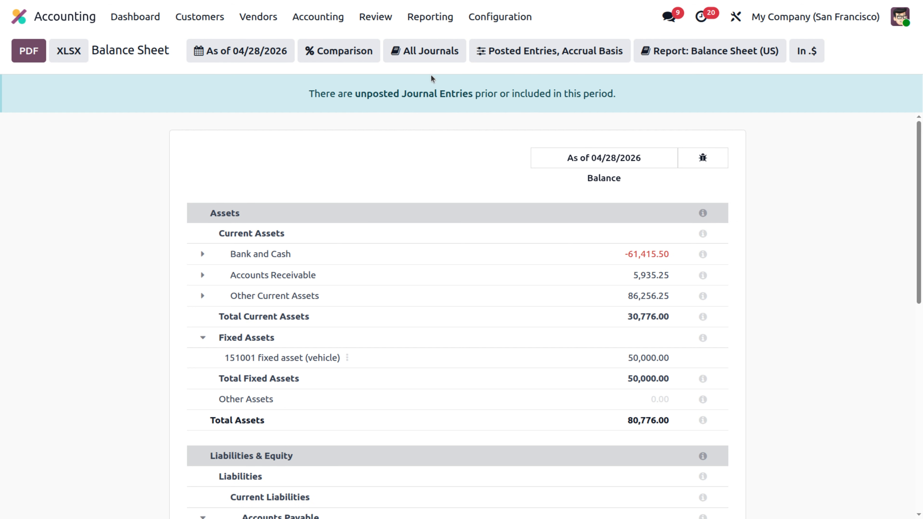
{"action": "scroll", "coordinate": [412, 322], "scroll_direction": "down", "scroll_amount": 2}
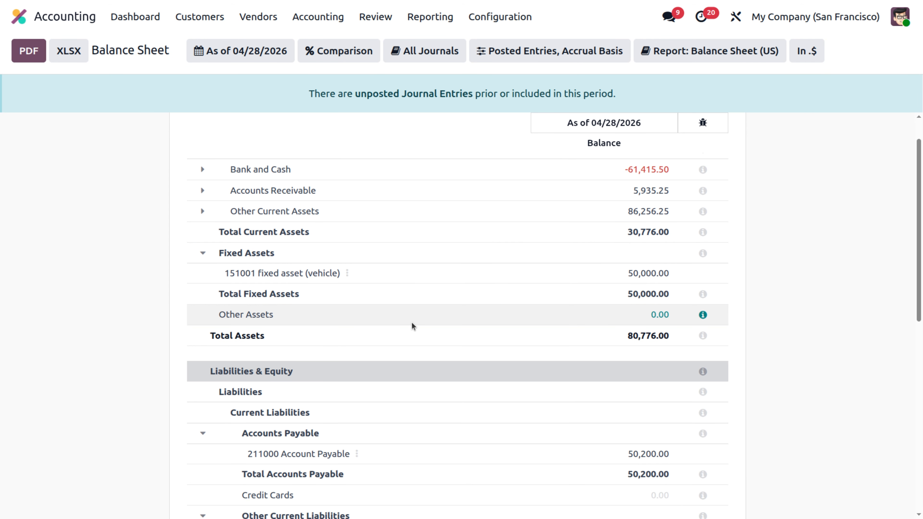
{"action": "scroll", "coordinate": [412, 322], "scroll_direction": "up", "scroll_amount": 3}
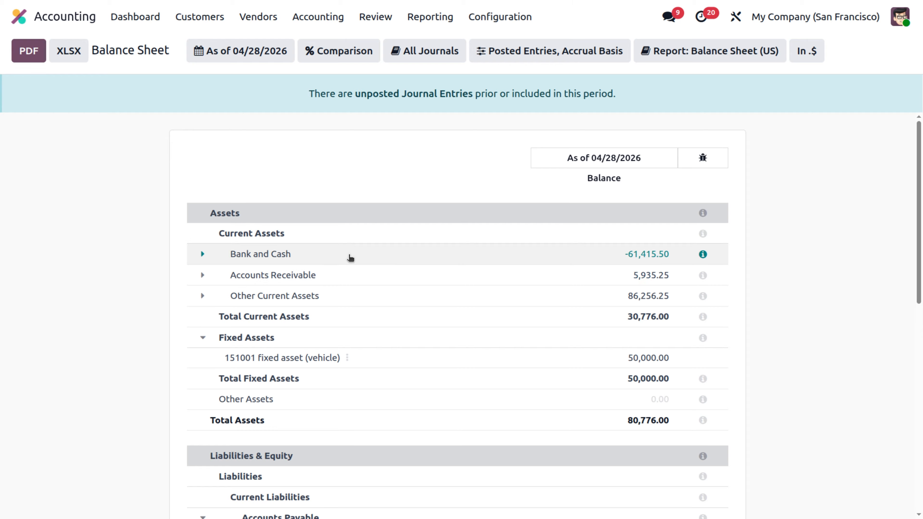
{"action": "left_click", "coordinate": [207, 278]}
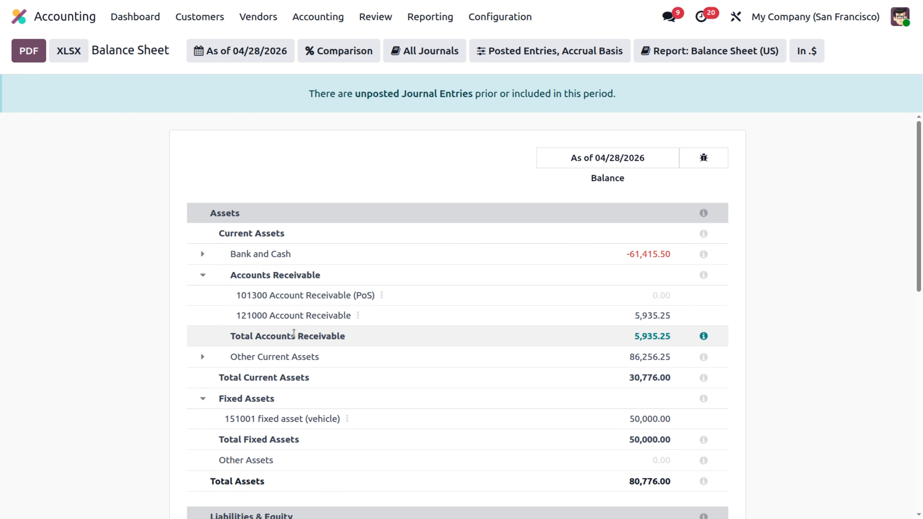
Step: Open the general ledger of 211000 Account Payable from the Balance Sheet's current liabilities to check the bill and payment entries
{"action": "scroll", "coordinate": [297, 325], "scroll_direction": "down", "scroll_amount": 2}
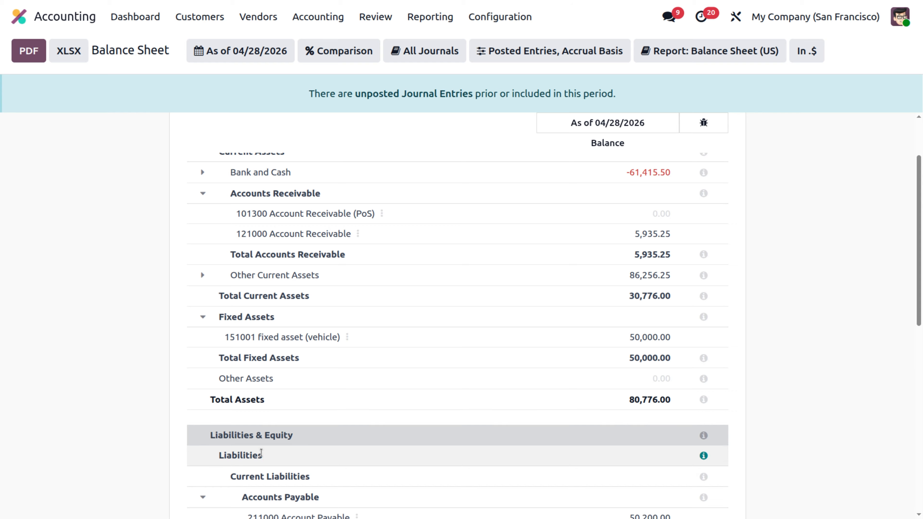
{"action": "scroll", "coordinate": [280, 466], "scroll_direction": "down", "scroll_amount": 3}
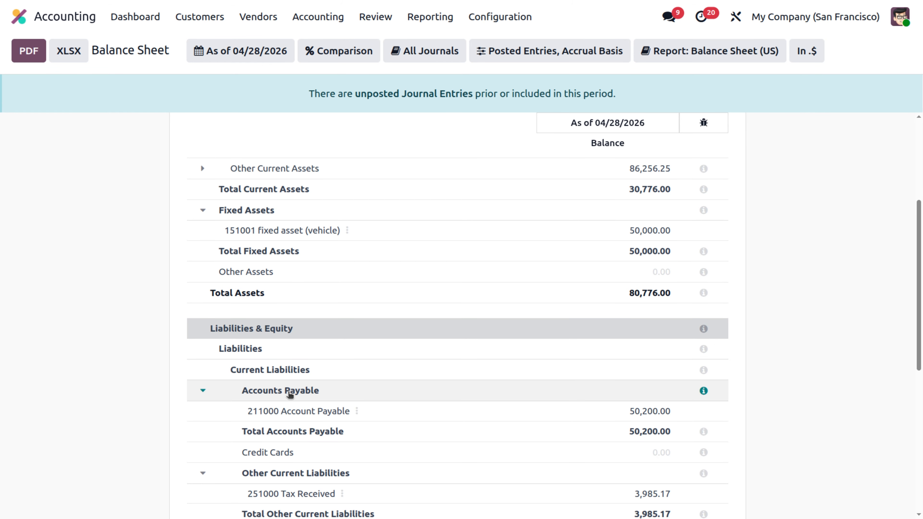
{"action": "left_click", "coordinate": [361, 411]}
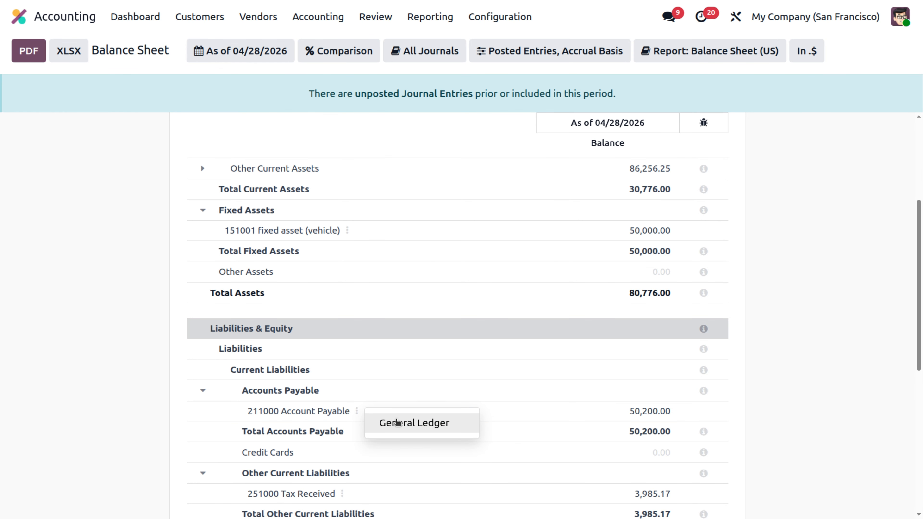
{"action": "left_click", "coordinate": [398, 422]}
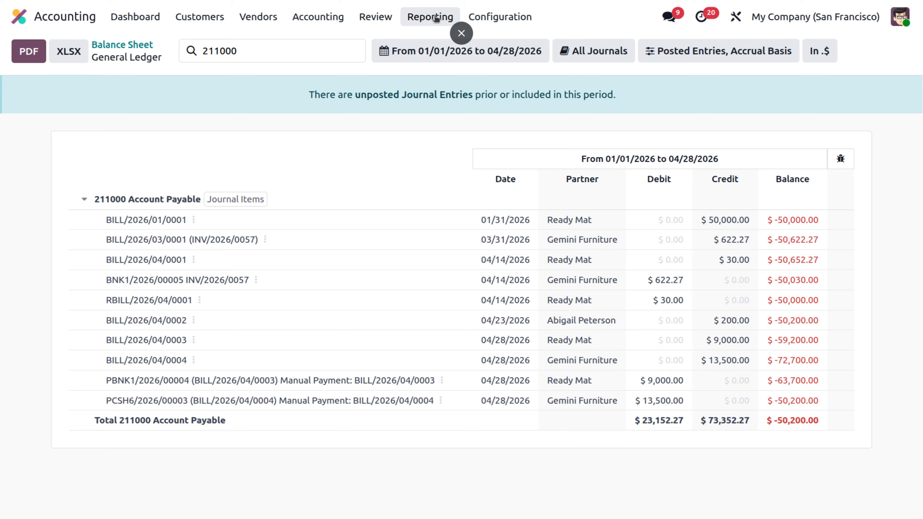
Step: Return to the Balance Sheet, expand Bank and Cash, and open the general ledger of account 101401 Bank
{"action": "left_click", "coordinate": [122, 44]}
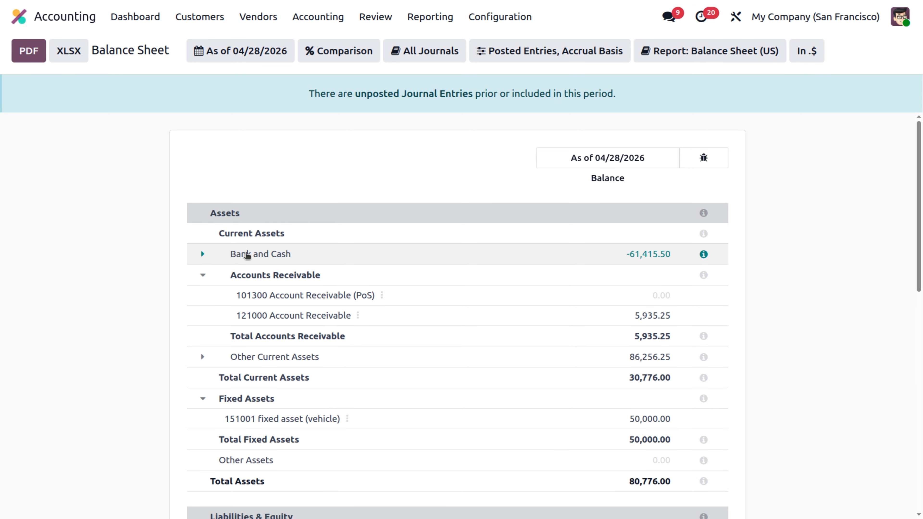
{"action": "left_click", "coordinate": [248, 255]}
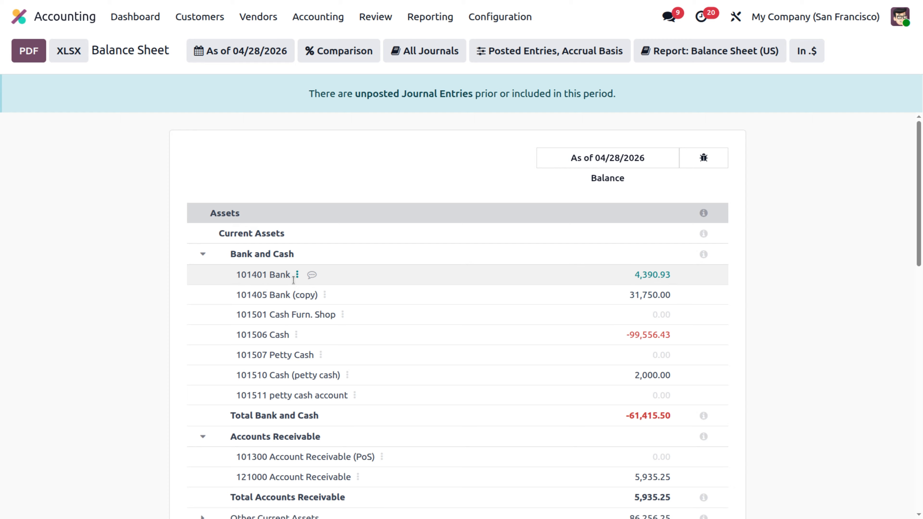
{"action": "left_click", "coordinate": [298, 276]}
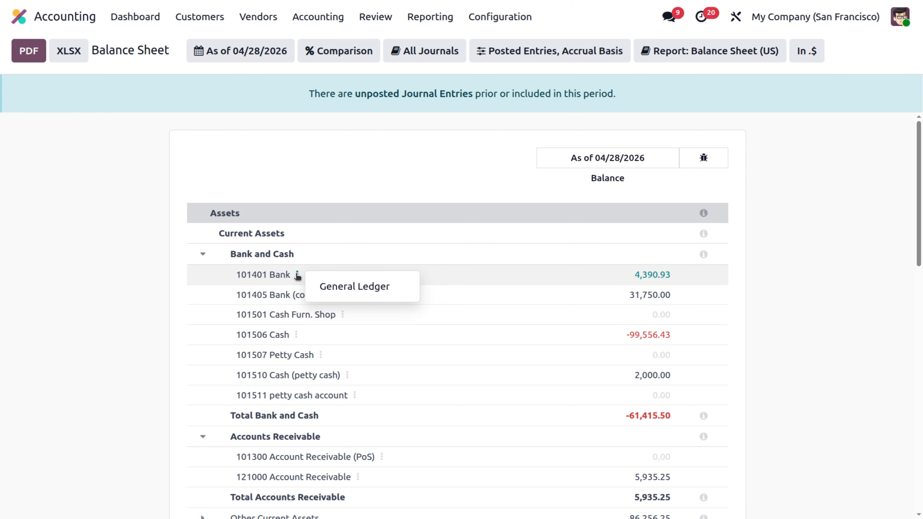
{"action": "left_click", "coordinate": [338, 293]}
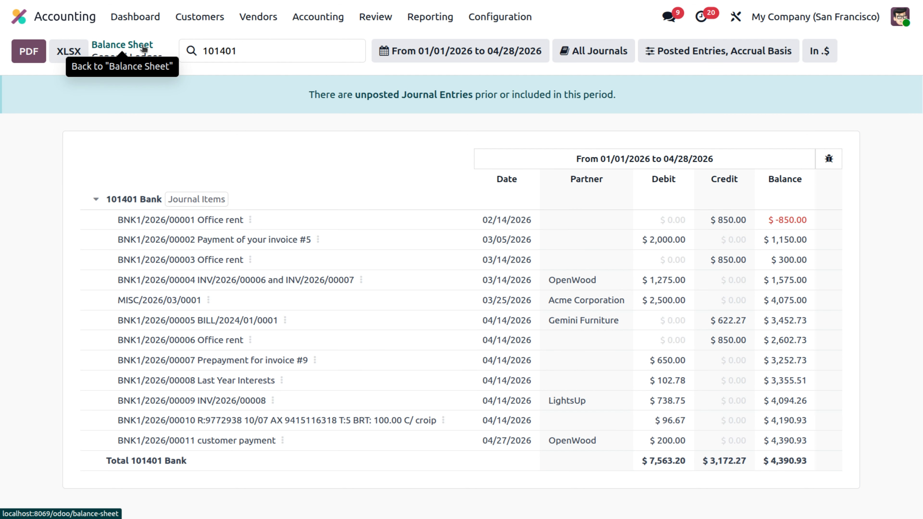
Step: Go back to the Balance Sheet and examine the Gemini Furniture bill payment in the general ledger of account 101506 Cash
{"action": "left_click", "coordinate": [123, 45]}
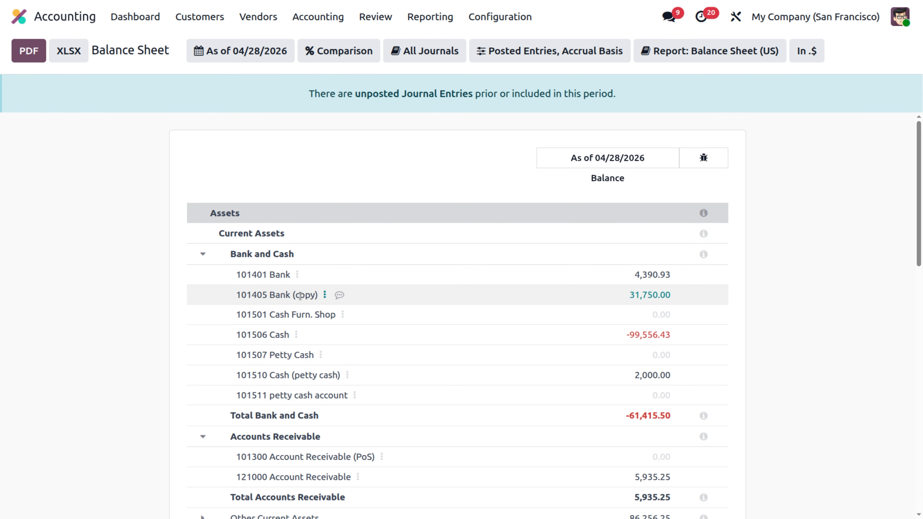
{"action": "left_click", "coordinate": [298, 334]}
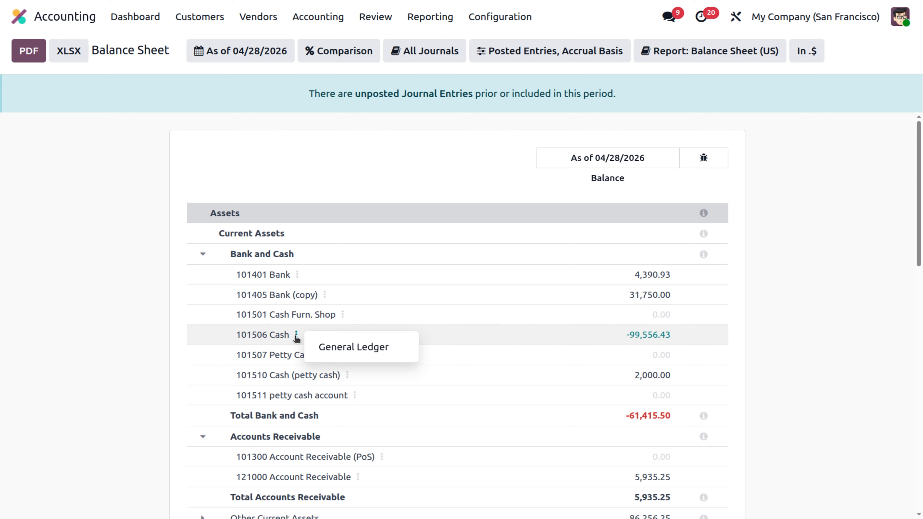
{"action": "left_click", "coordinate": [355, 349]}
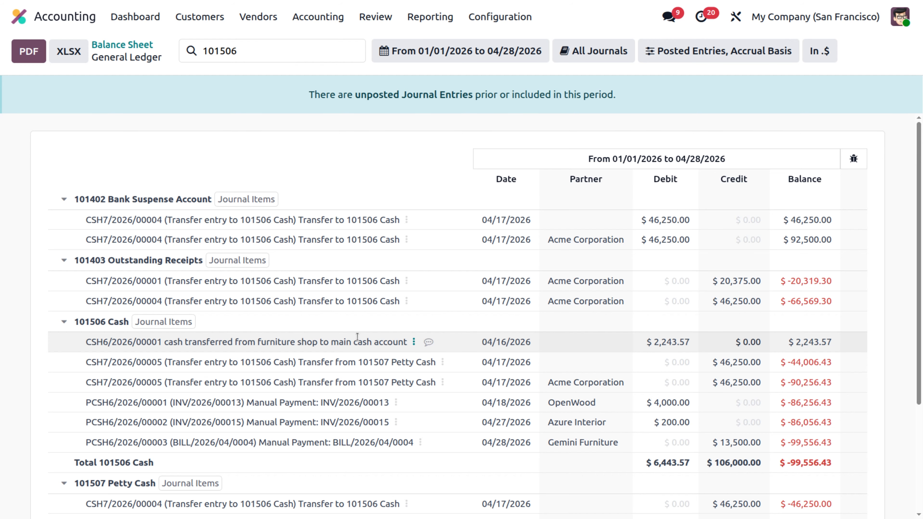
{"action": "scroll", "coordinate": [354, 350], "scroll_direction": "down", "scroll_amount": 4}
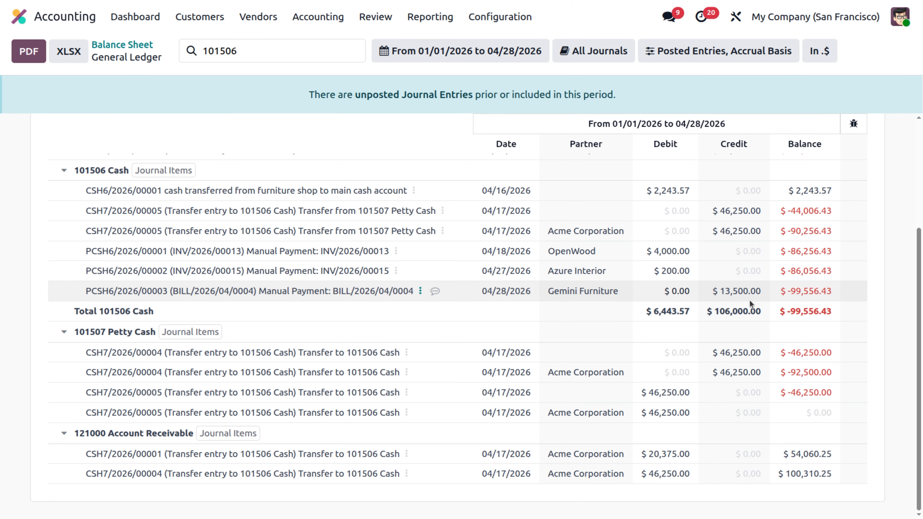
{"action": "scroll", "coordinate": [749, 300], "scroll_direction": "up", "scroll_amount": 4}
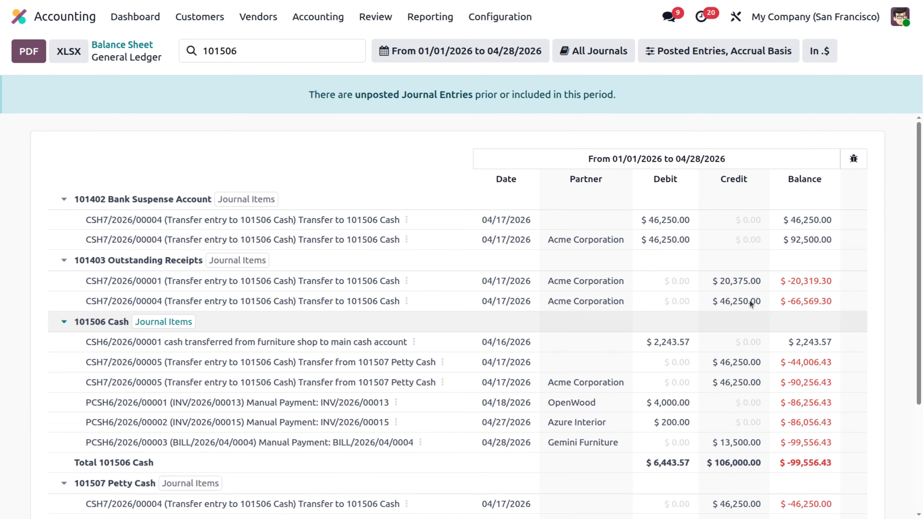
Step: Leave the ledger through the accounting dashboard and switch to the Inventory app
{"action": "left_click", "coordinate": [135, 17]}
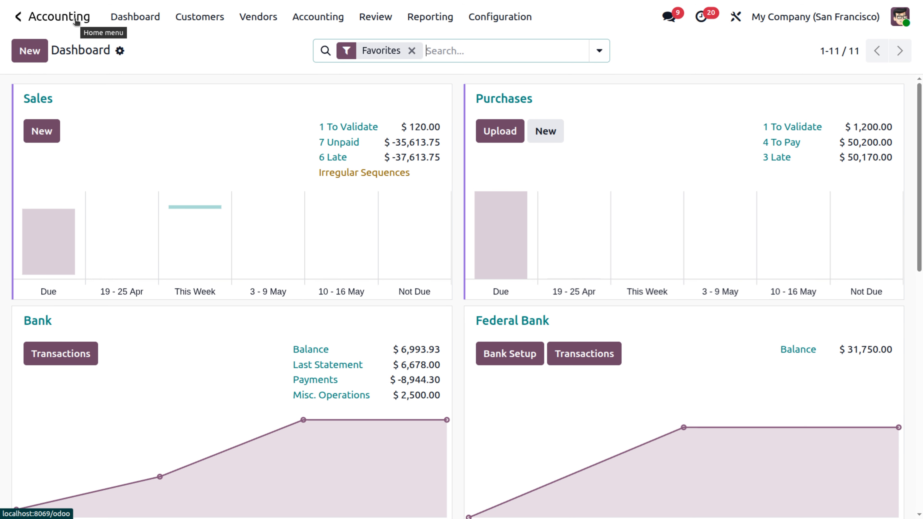
{"action": "left_click", "coordinate": [76, 21]}
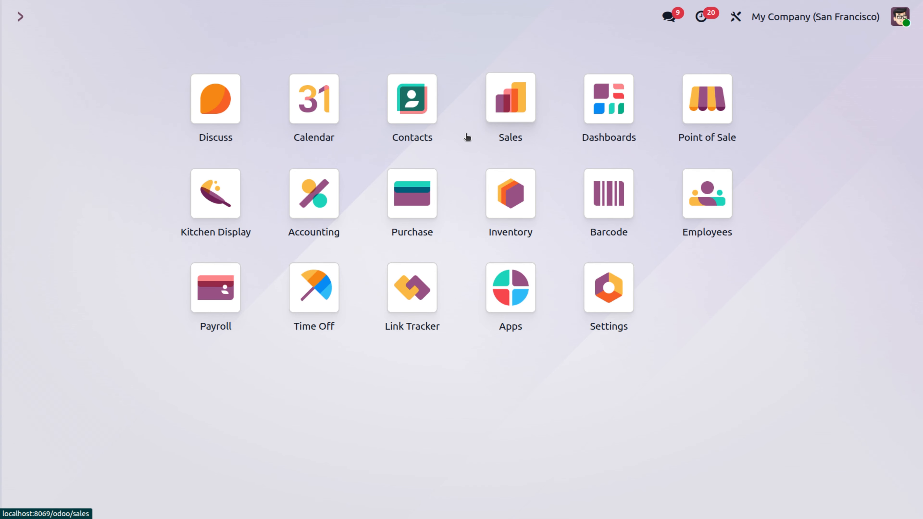
{"action": "left_click", "coordinate": [516, 194]}
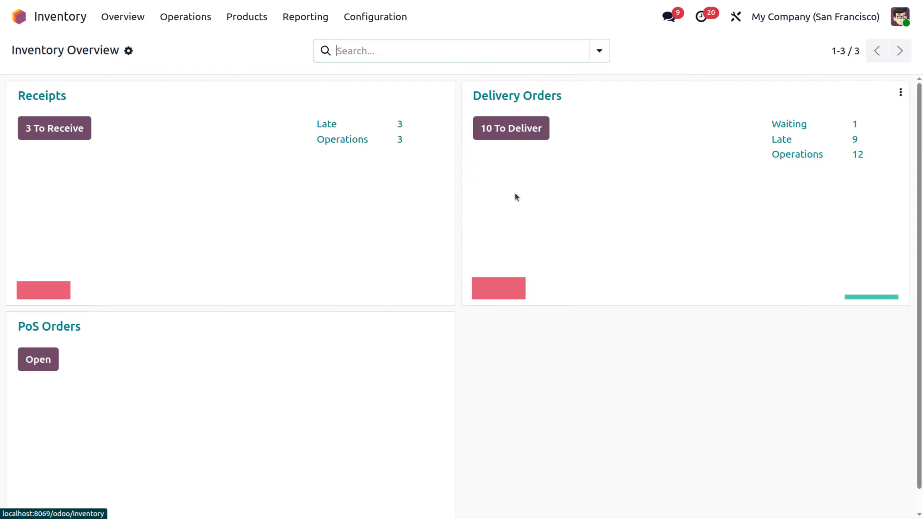